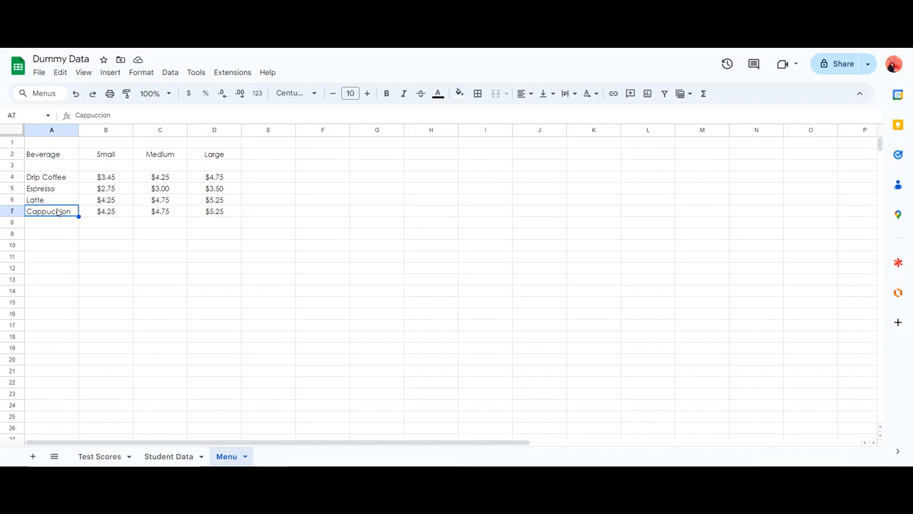
- Review the beverage names and their size prices on the Menu sheet
click(212, 214)
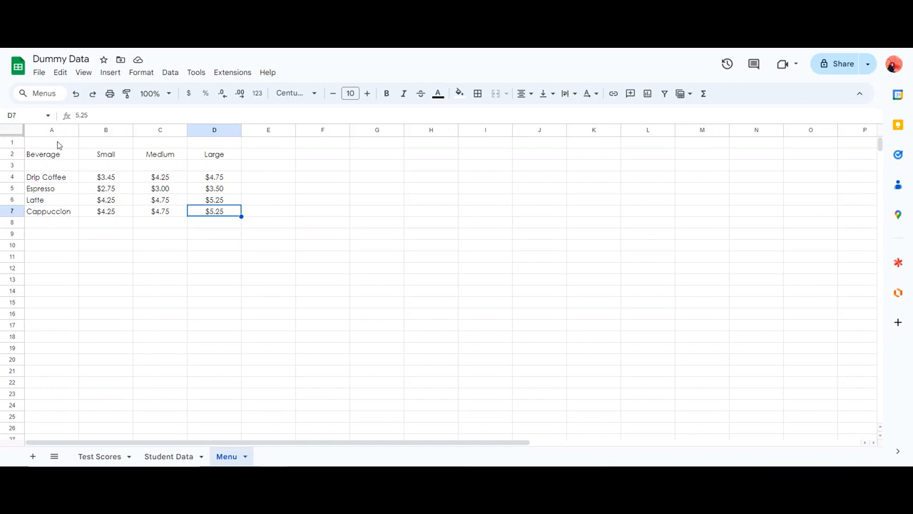
drag(57, 145, 67, 212)
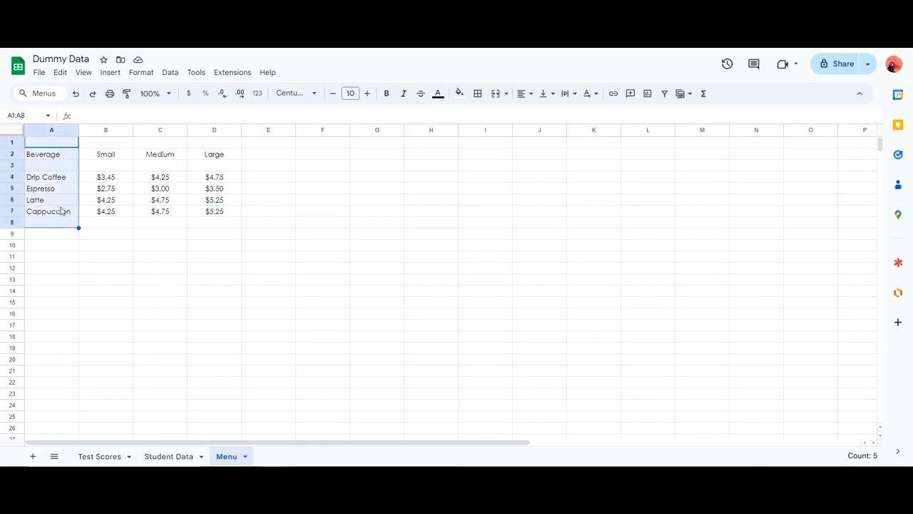
click(60, 203)
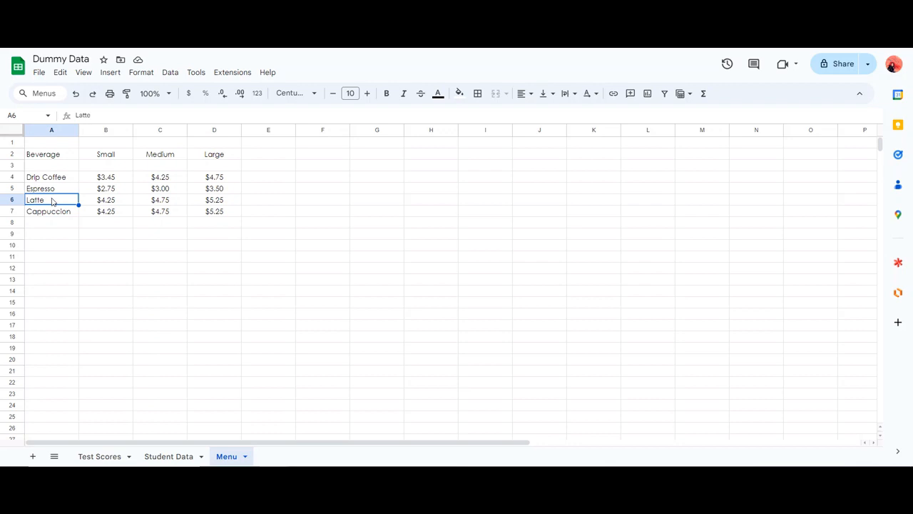
key(Right)
key(Right)
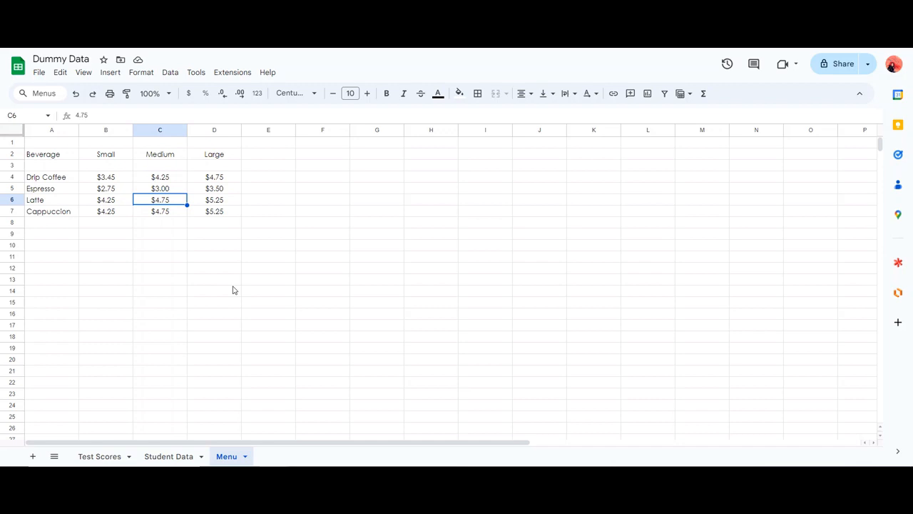
- Compare the Mid Year Assessment scores on the Test Scores sheet with the ELP Level and SE Primary Service columns on Student Data
click(100, 457)
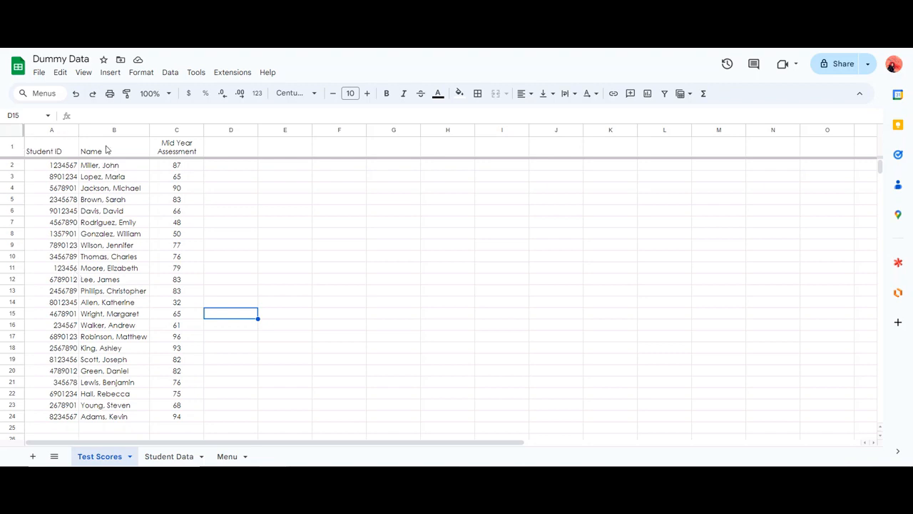
drag(191, 168, 196, 420)
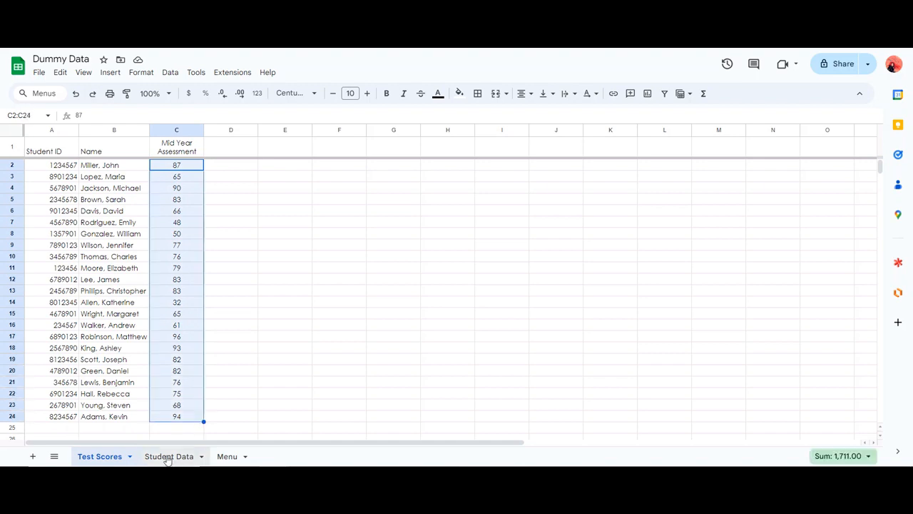
click(168, 456)
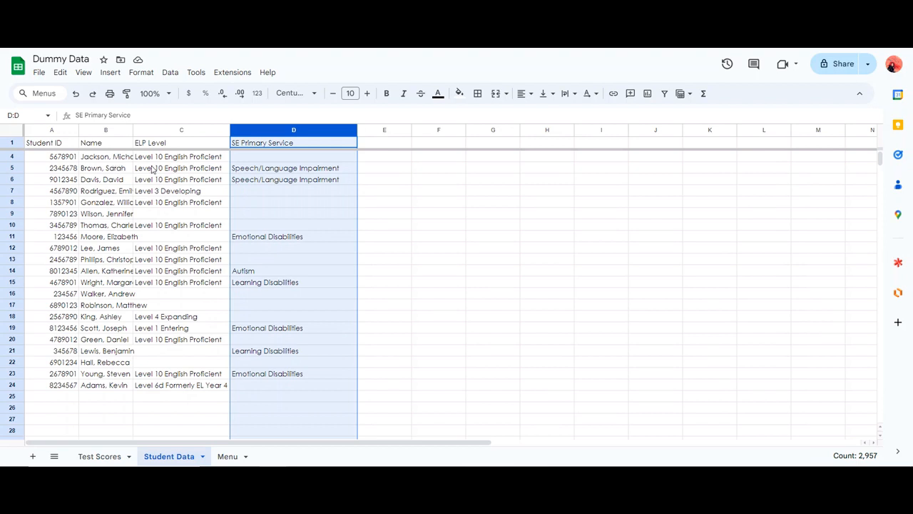
drag(166, 157, 178, 389)
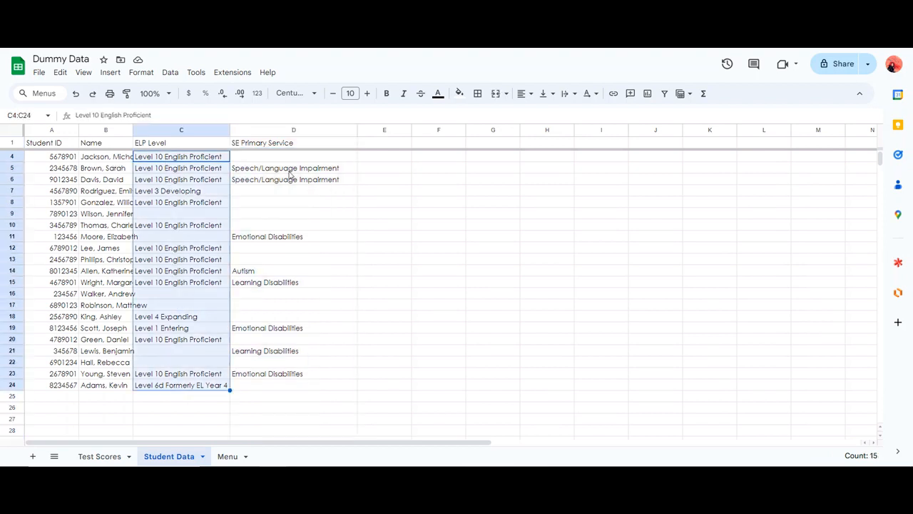
drag(291, 157, 300, 389)
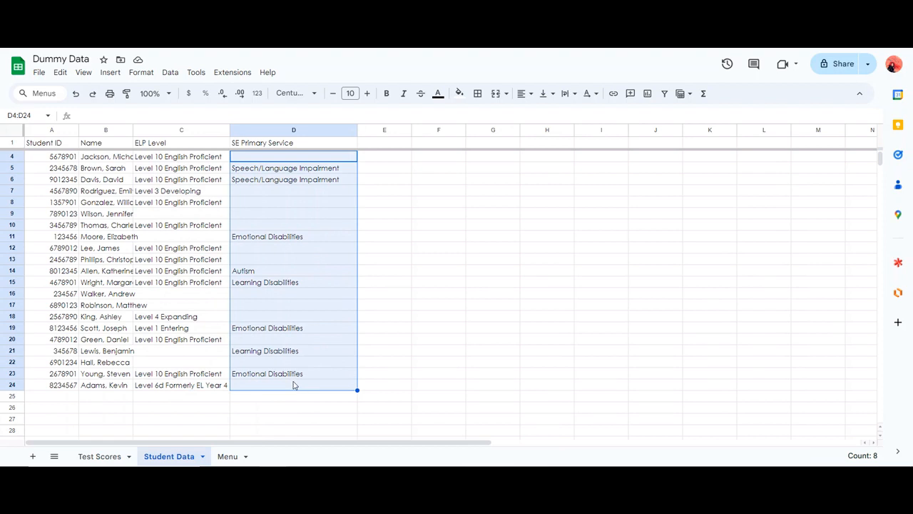
click(94, 458)
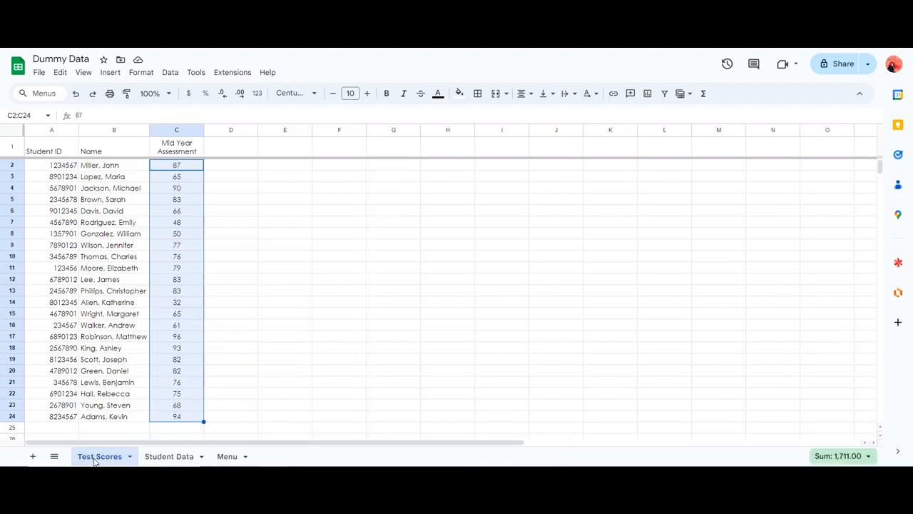
click(171, 457)
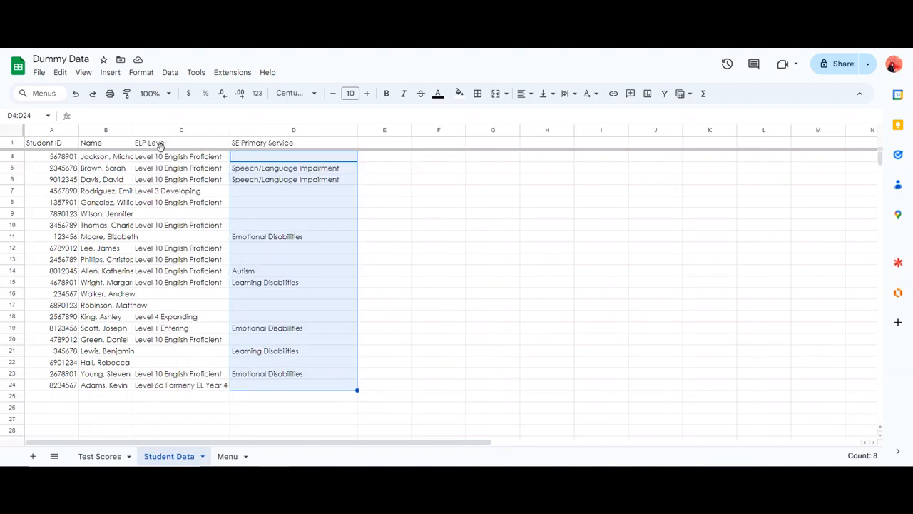
click(103, 459)
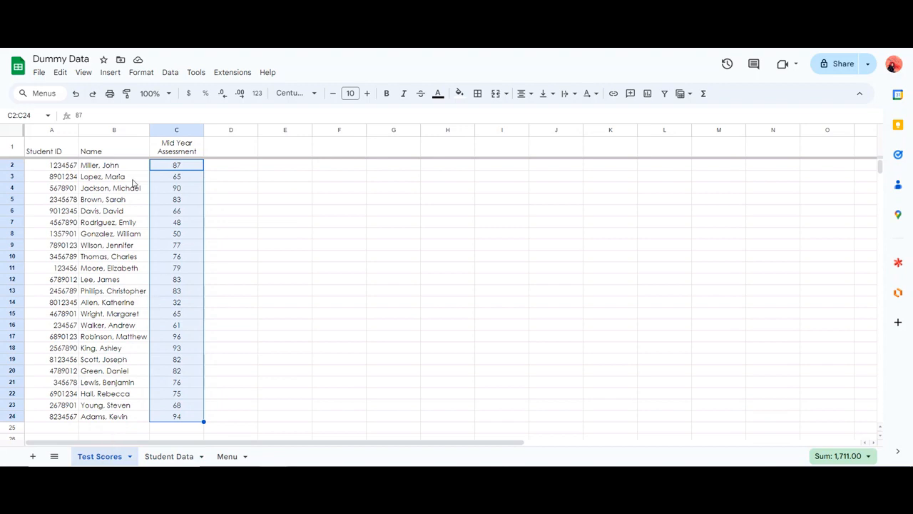
click(63, 169)
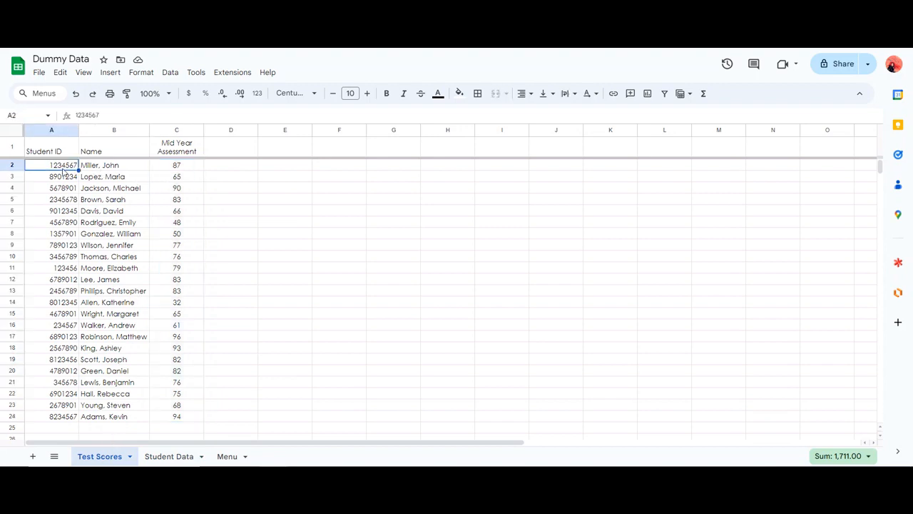
- Add the column headers ELP in D1 and IEP in E1 of the Test Scores sheet
click(233, 170)
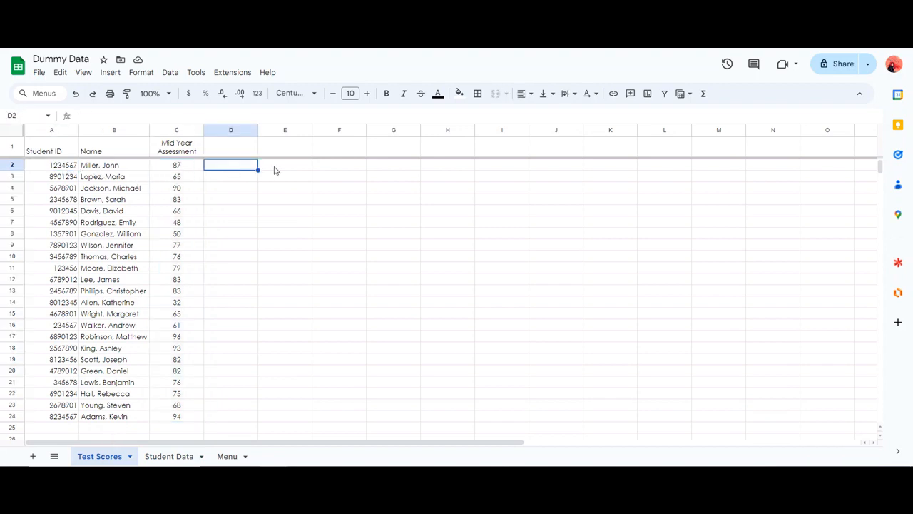
click(230, 149)
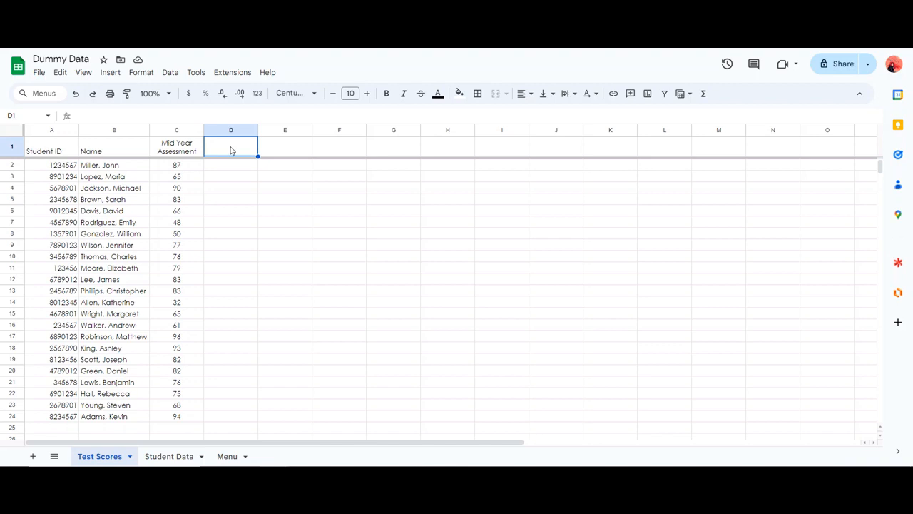
text(ELP)
key(Return)
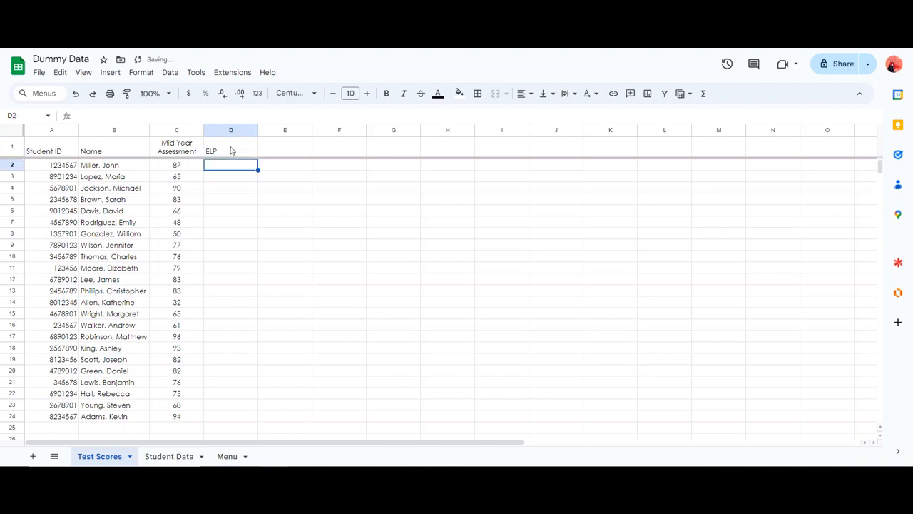
click(282, 145)
text(()
text(EP)
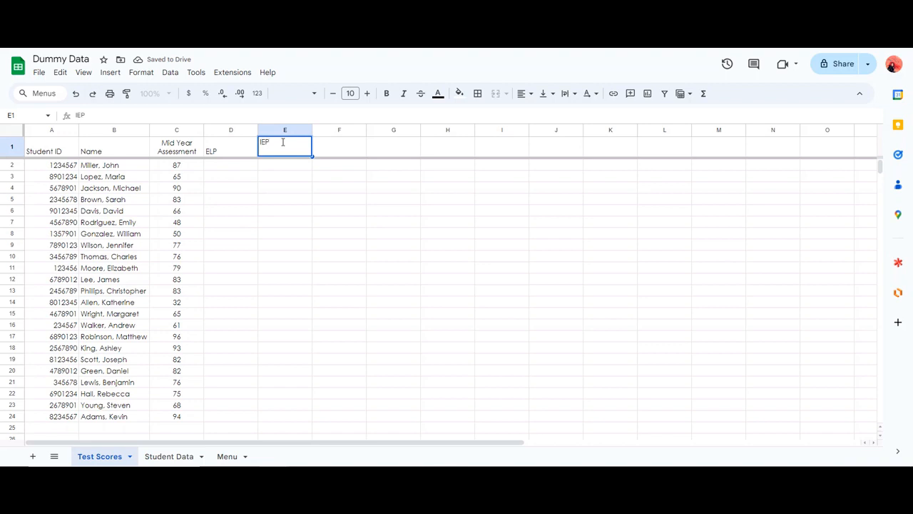
key(Return)
- Start a VLOOKUP formula in D2, read through its function help, and use the student ID in A2 as the search key
click(241, 168)
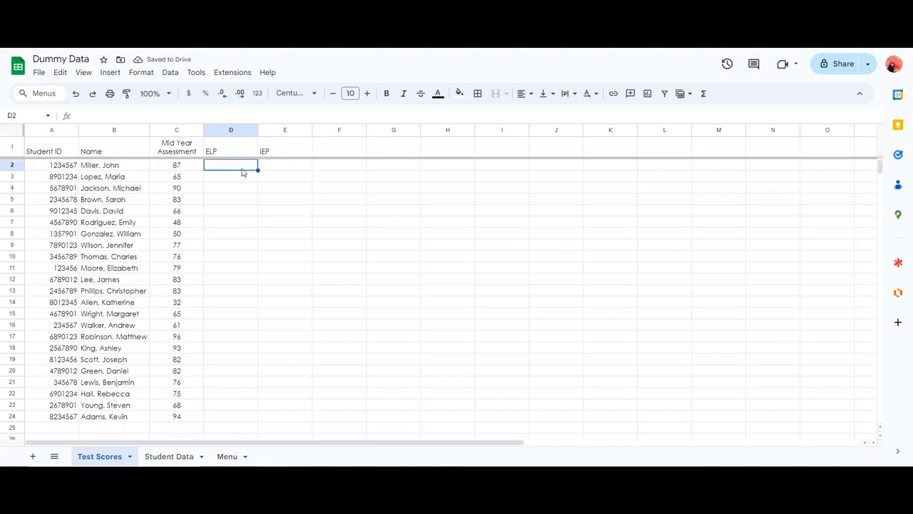
text(=)
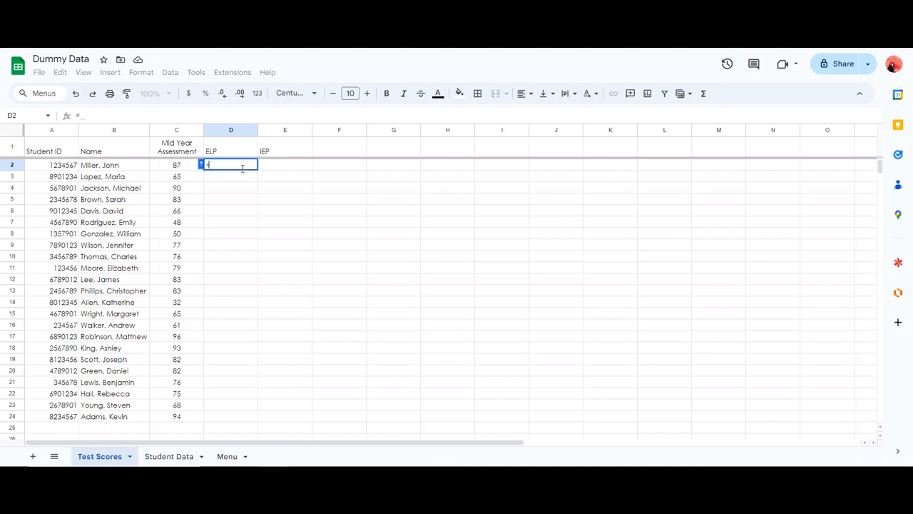
text(vl)
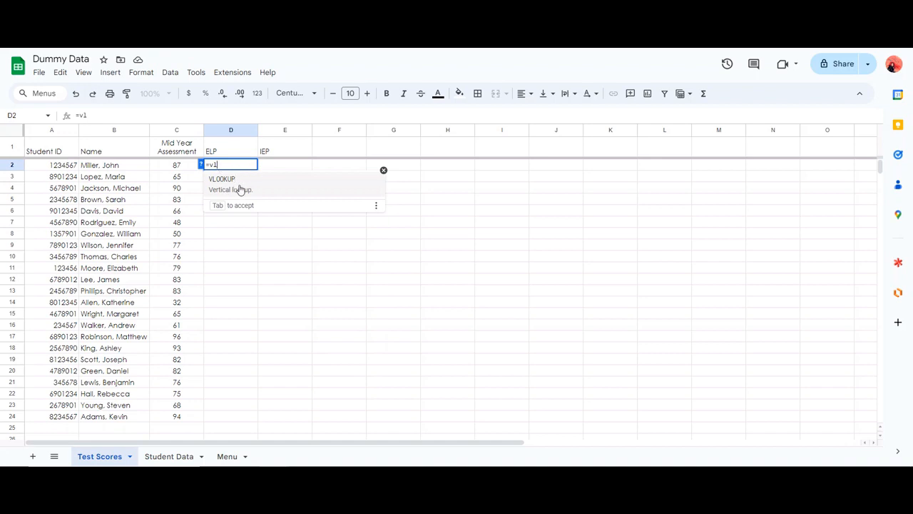
click(239, 190)
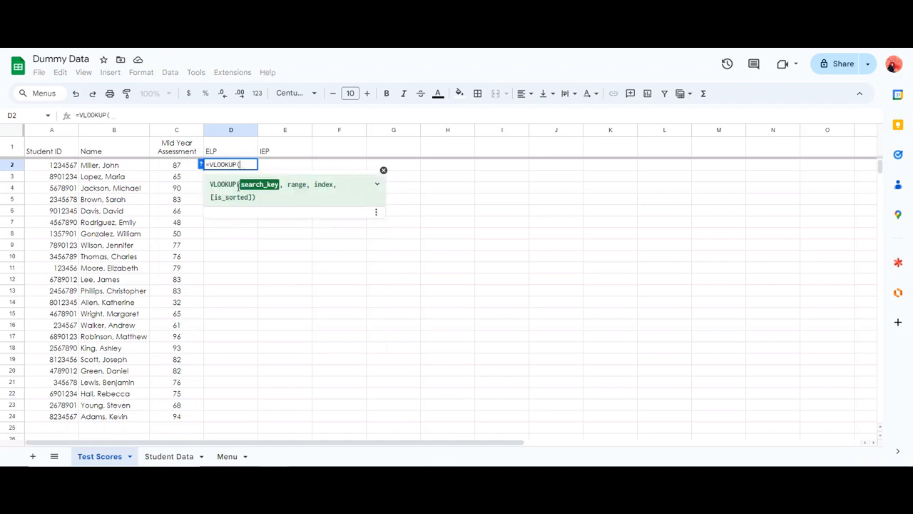
click(377, 185)
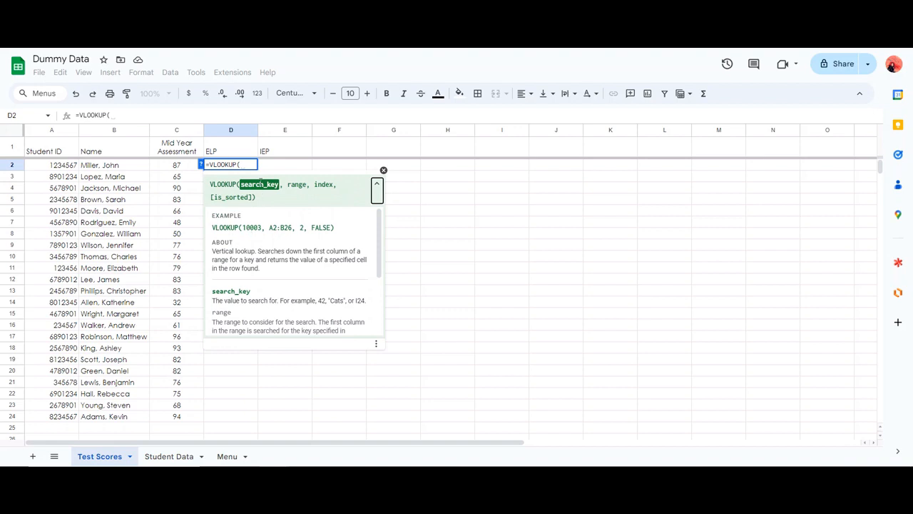
scroll(279, 258, down, 2)
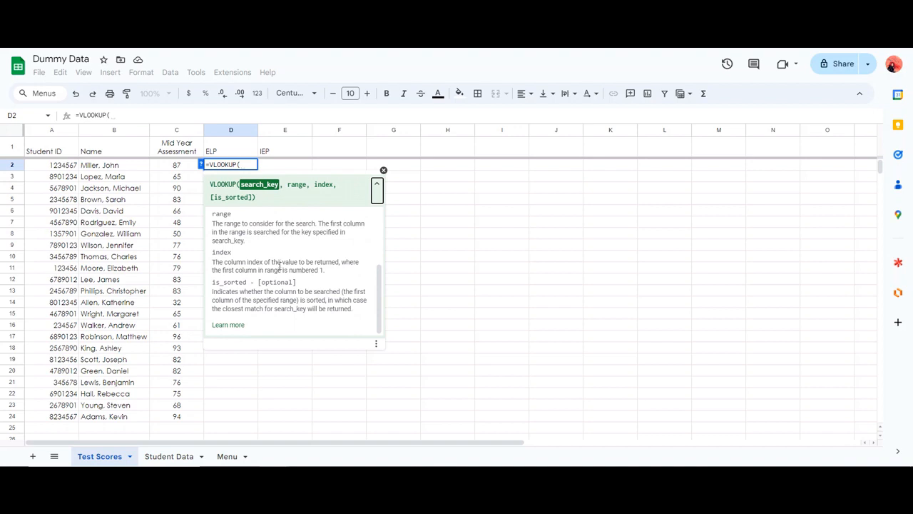
scroll(279, 264, up, 3)
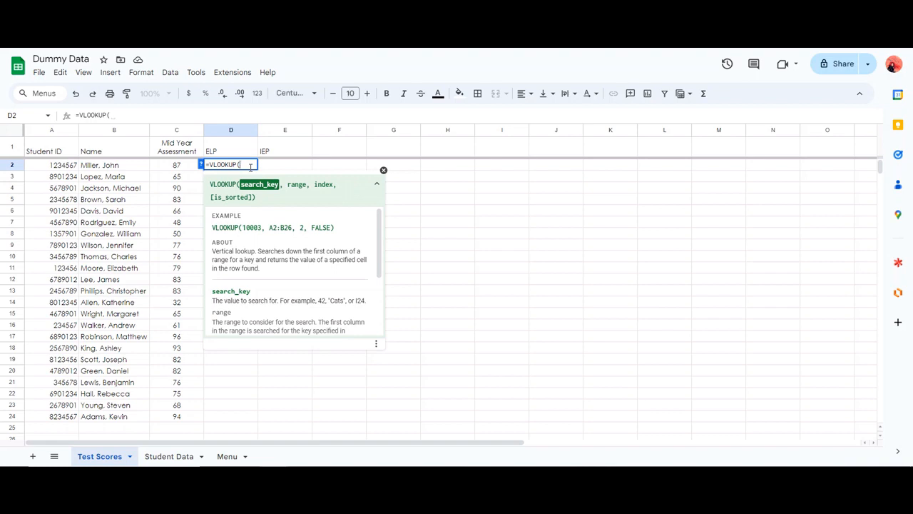
click(55, 166)
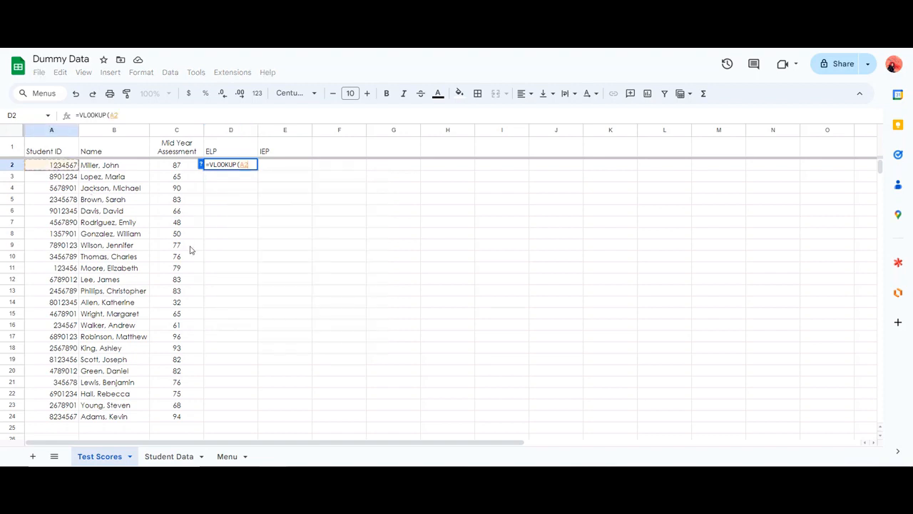
text(,)
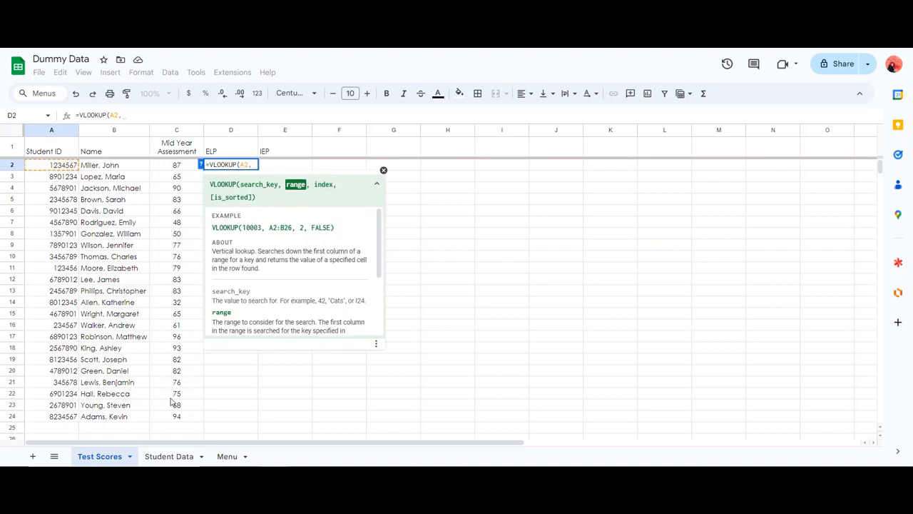
- Set the VLOOKUP range to columns A:D of the Student Data sheet
click(171, 459)
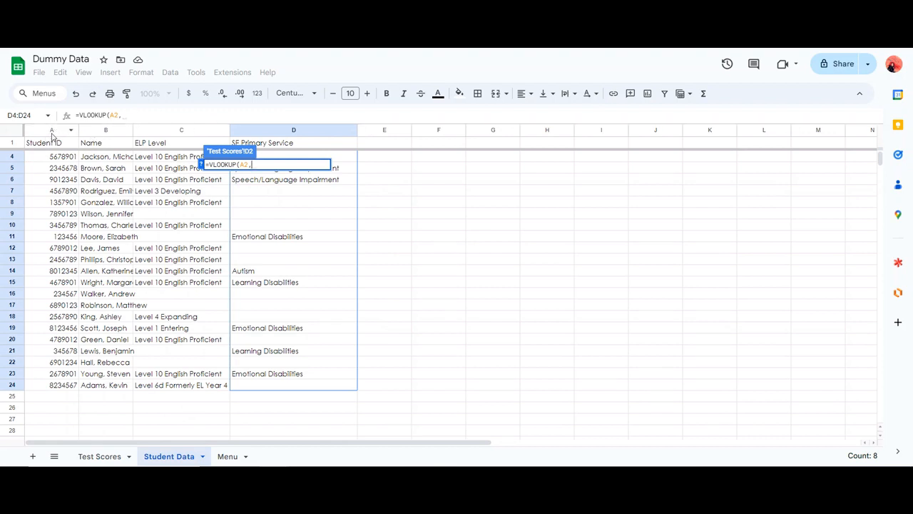
drag(51, 132, 265, 146)
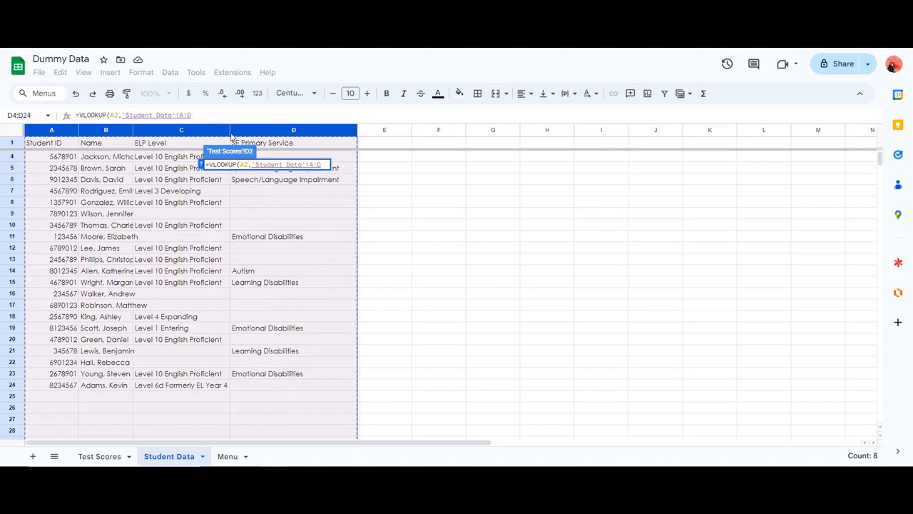
text(,)
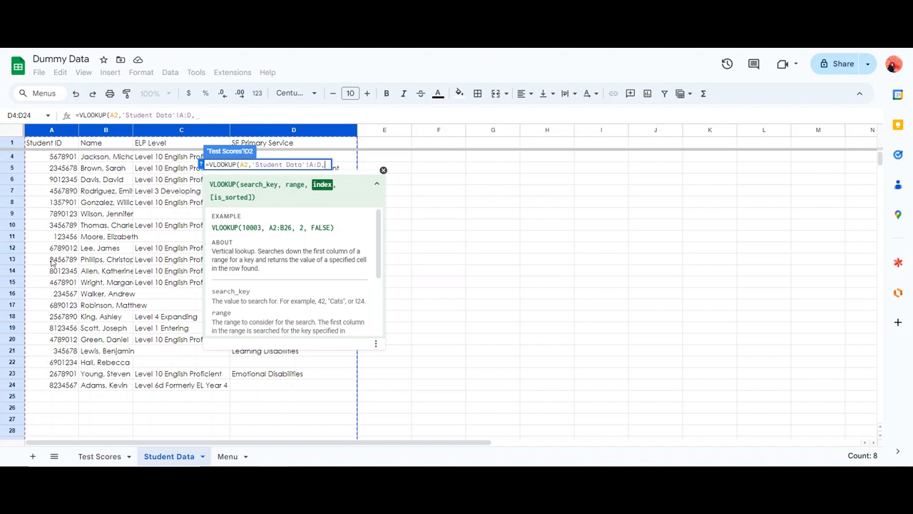
click(98, 456)
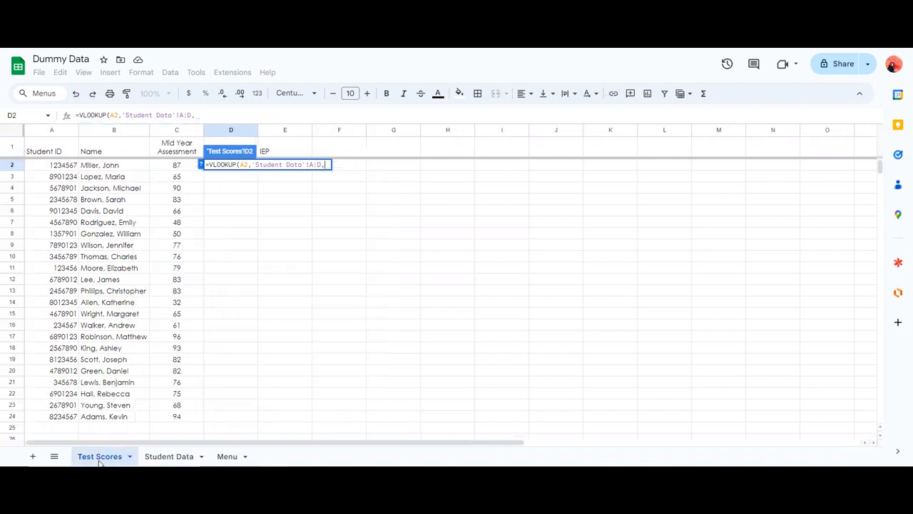
click(254, 222)
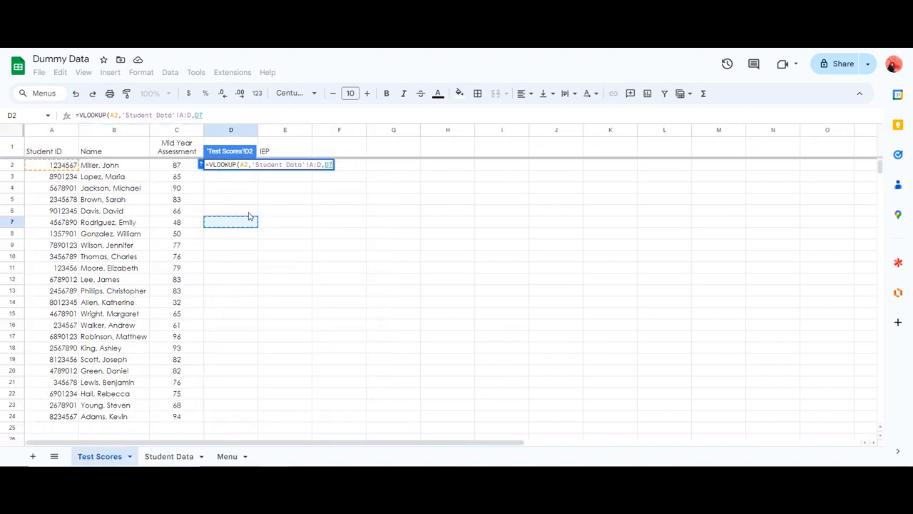
key(BackSpace)
key(BackSpace)
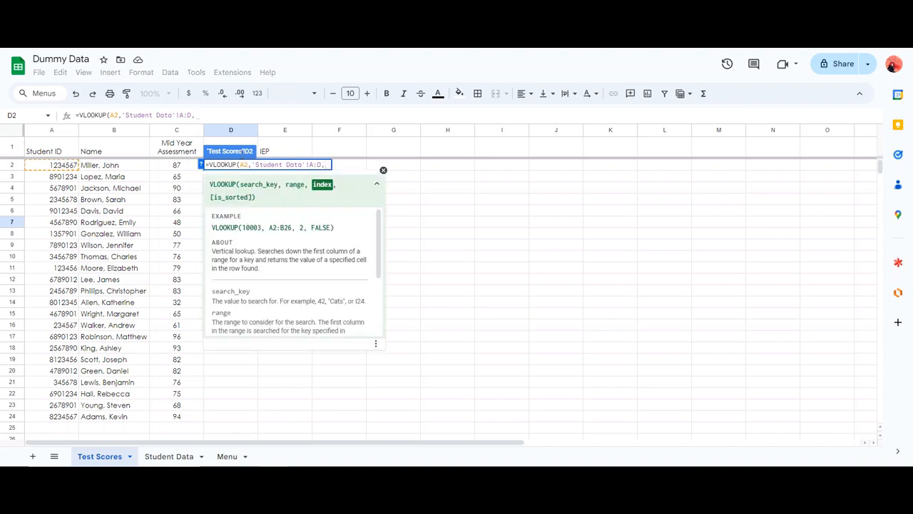
click(169, 456)
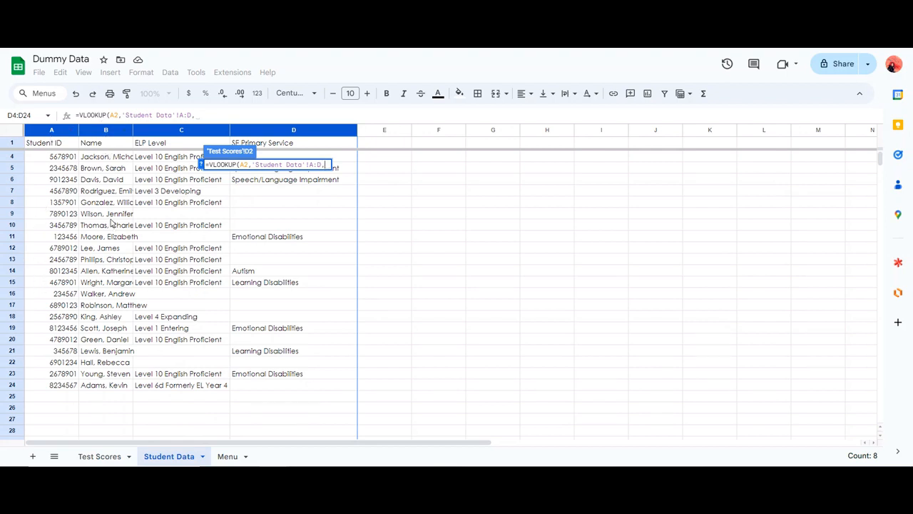
- Enter 3 as the VLOOKUP column index to return the ELP Level column
click(207, 115)
text(3)
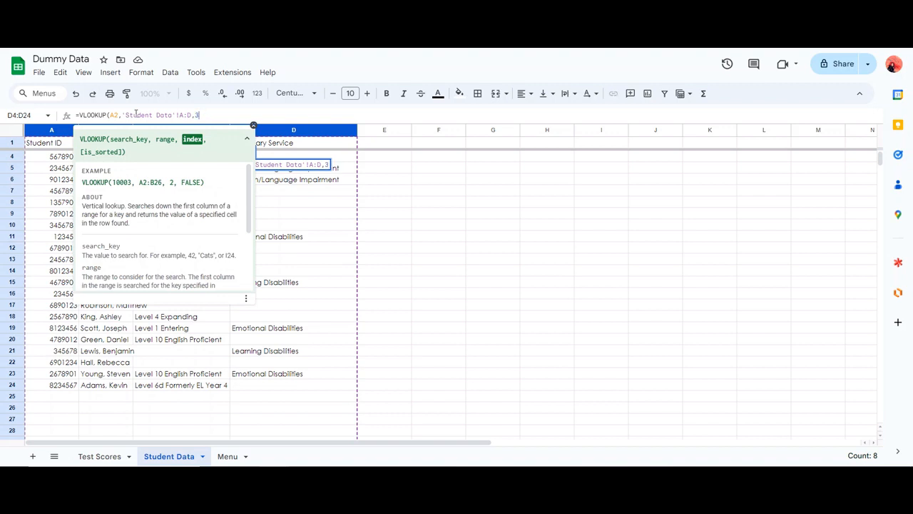
click(113, 114)
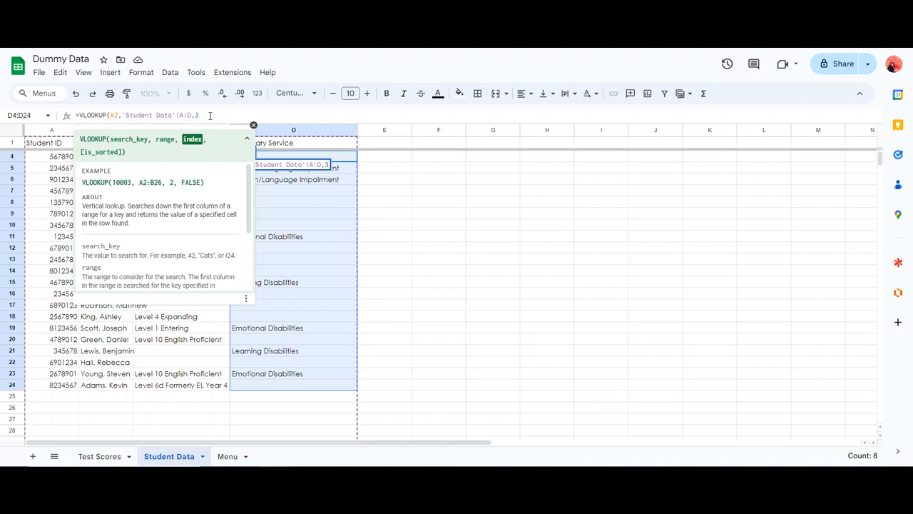
- Complete the D2 VLOOKUP with FALSE for an exact match and fill the formula down through D24
text(,)
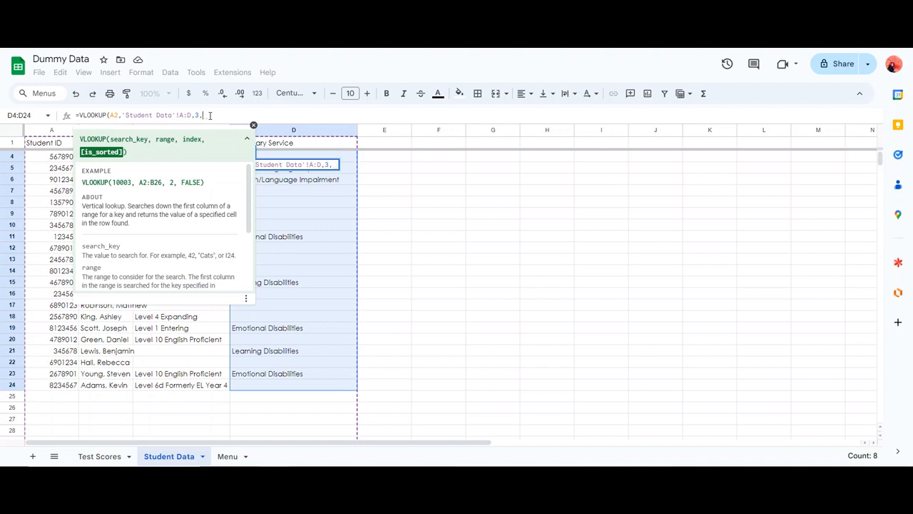
text(false)
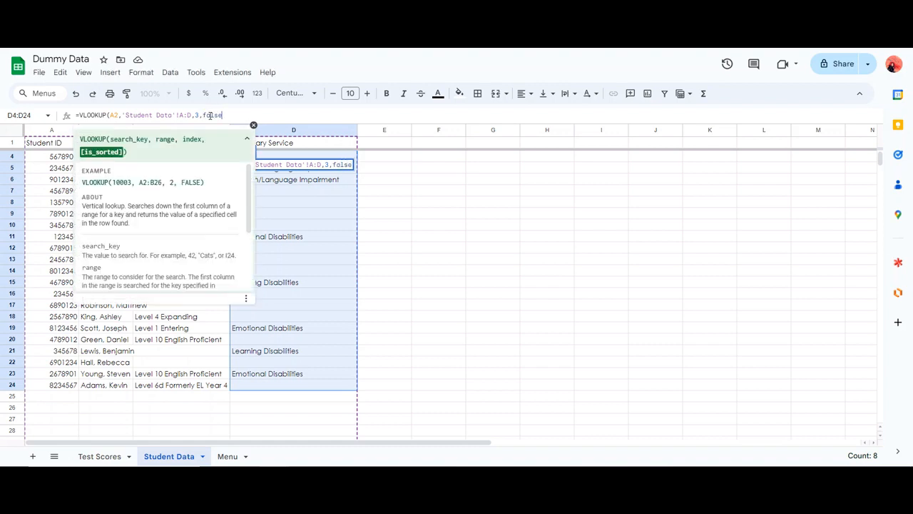
text())
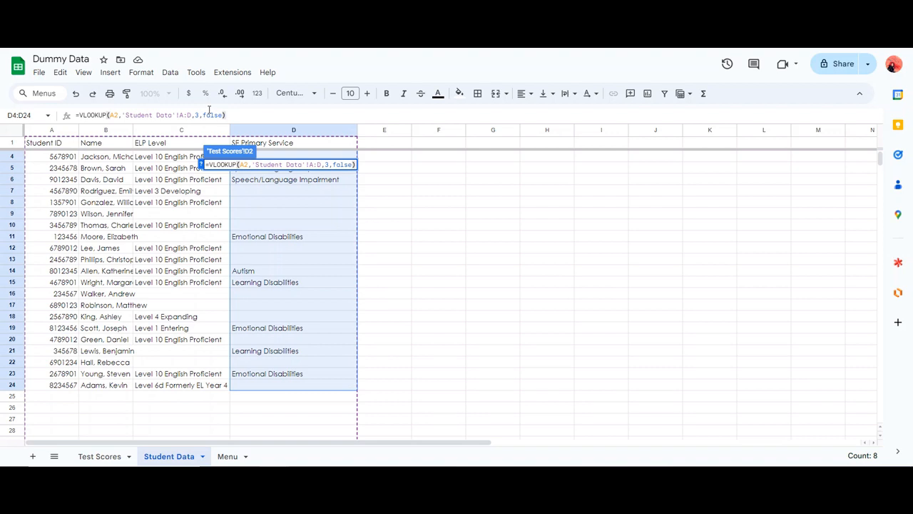
key(Return)
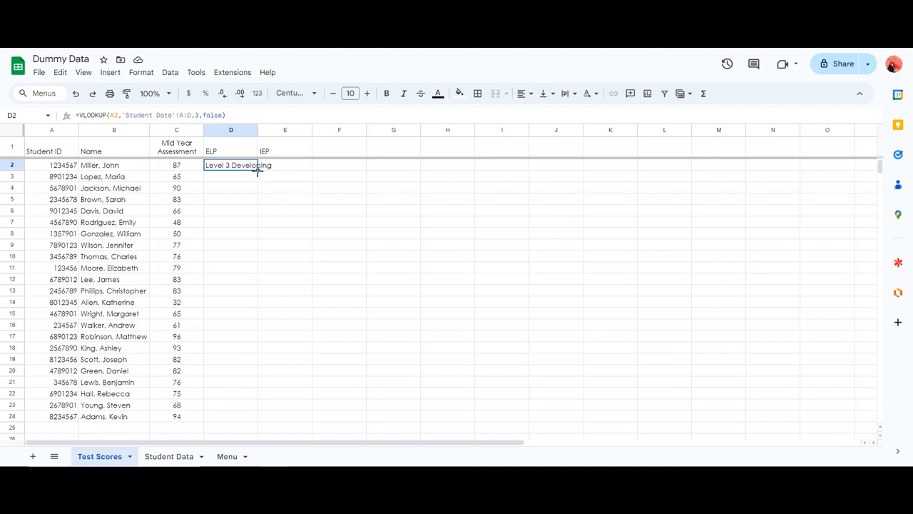
drag(258, 170, 256, 420)
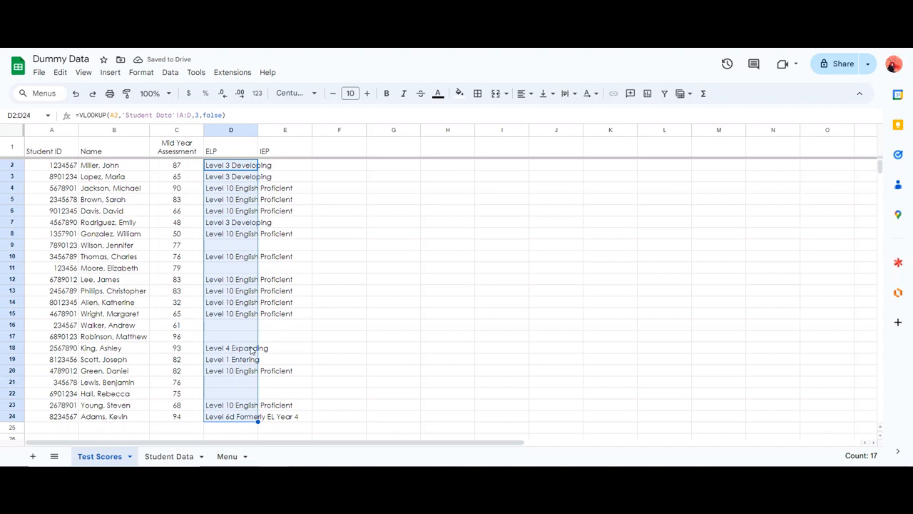
- Start a VLOOKUP in E2 with A2 as the search key and columns A:D of the Student Data sheet as the range
click(298, 168)
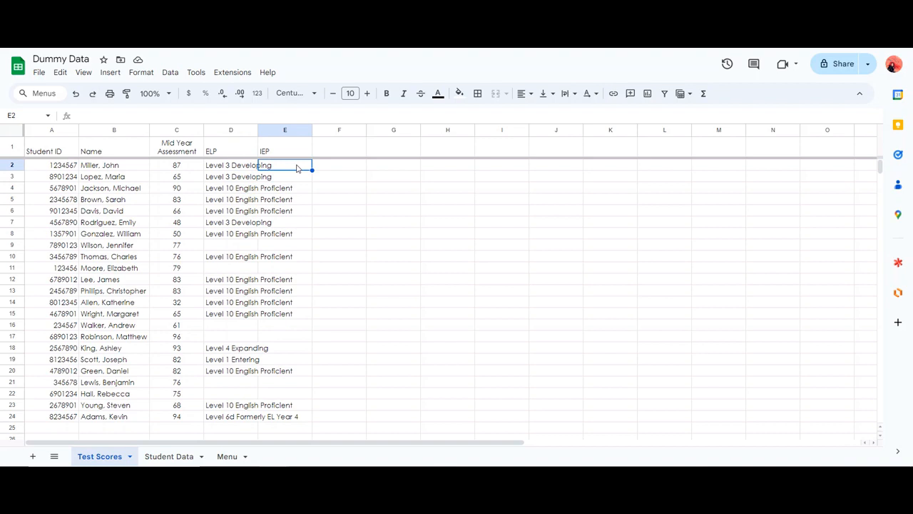
text(=)
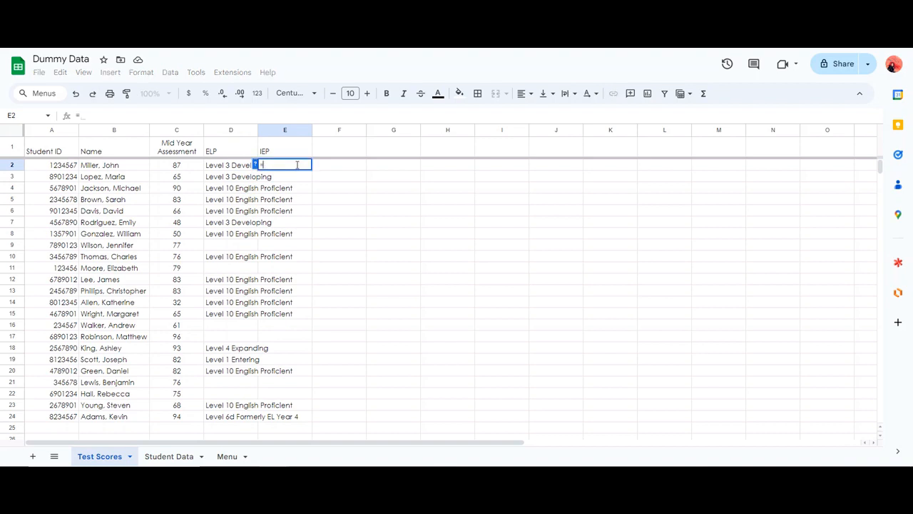
text(vl)
key(Tab)
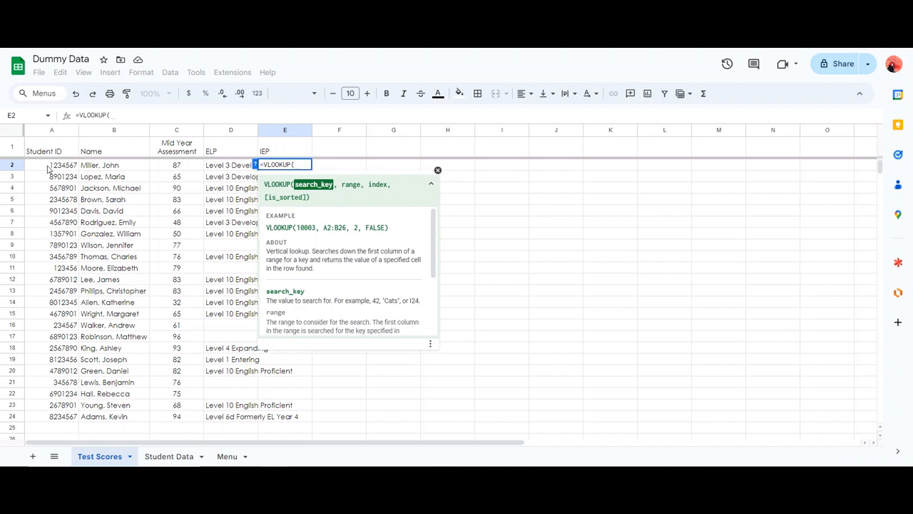
click(48, 169)
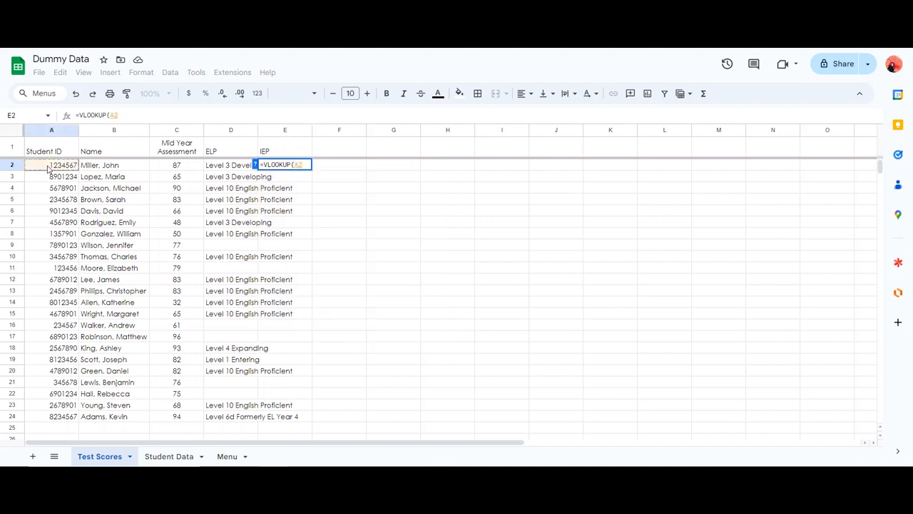
text(,)
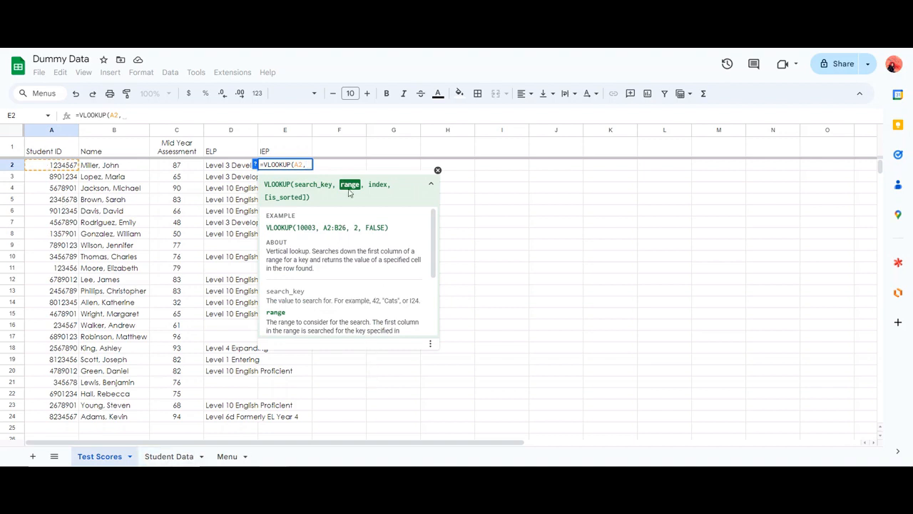
click(163, 456)
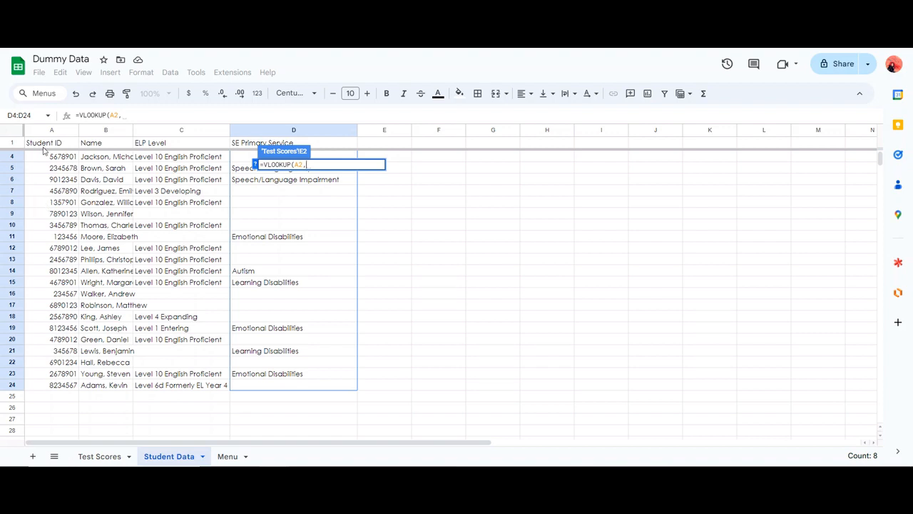
drag(49, 134, 294, 130)
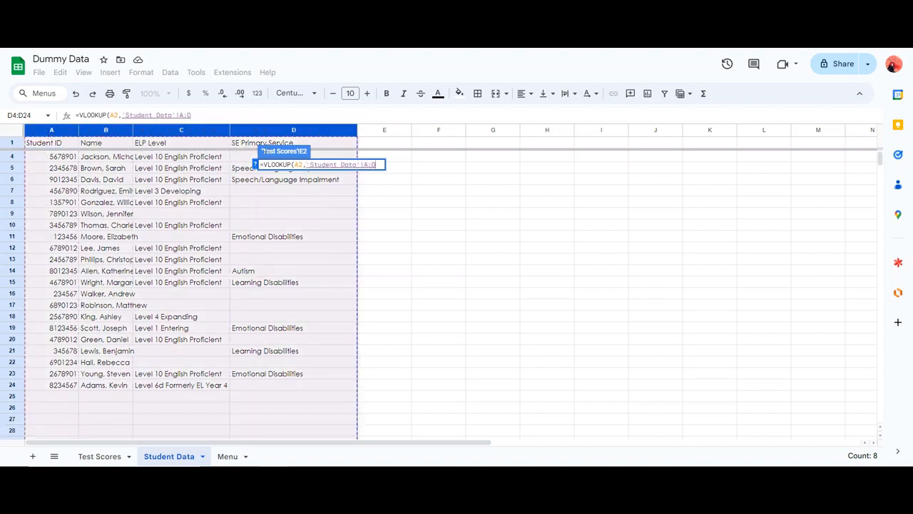
- Finish the E2 VLOOKUP with column index 4 and FALSE for an exact match, and fill it down through E24
text(,)
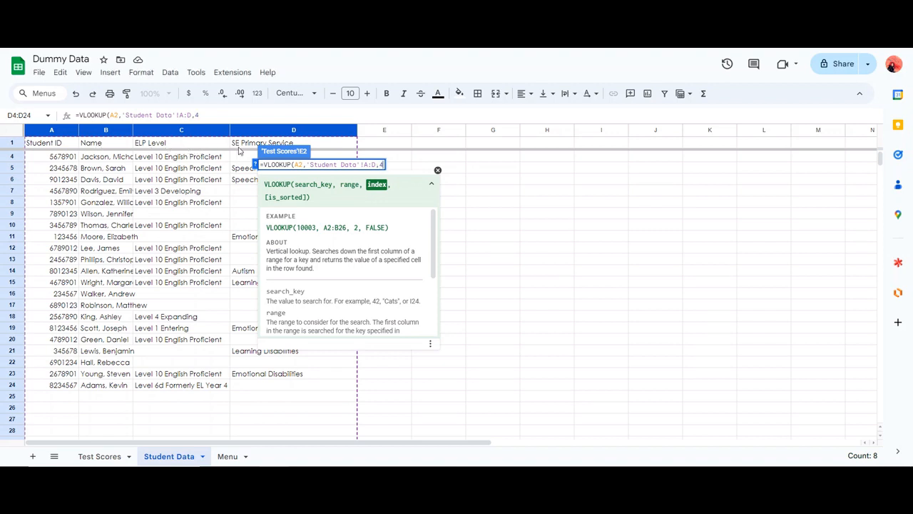
text(4,fal)
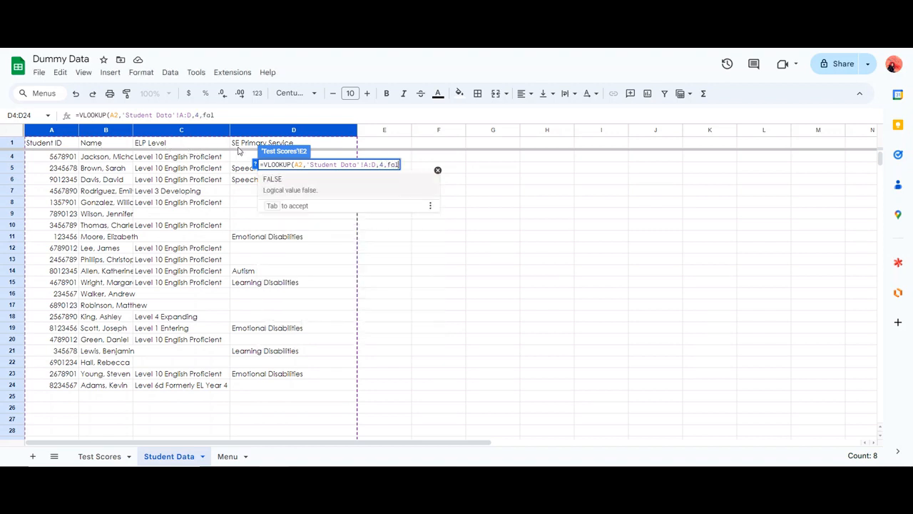
text(se))
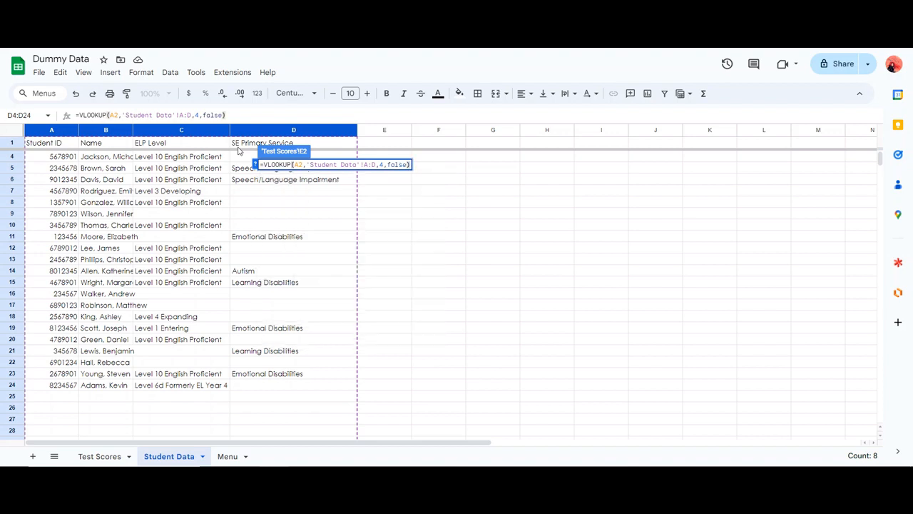
key(Return)
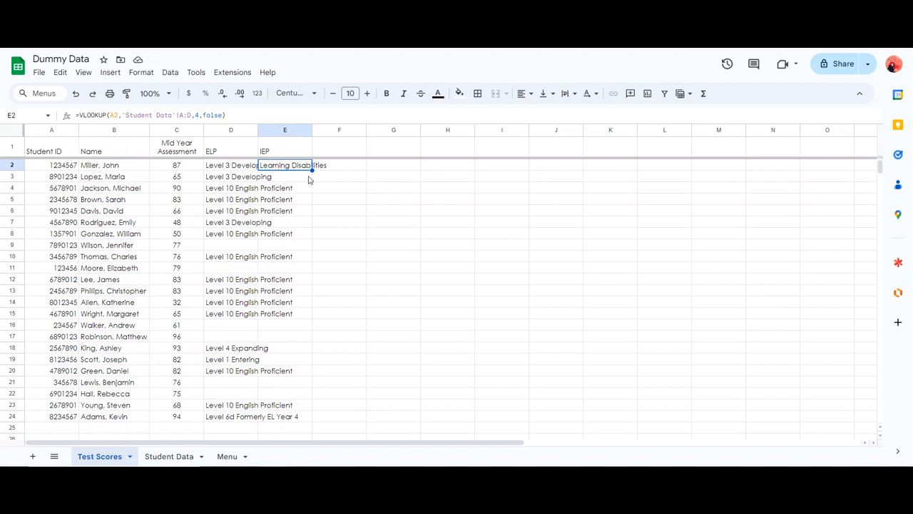
drag(312, 170, 312, 418)
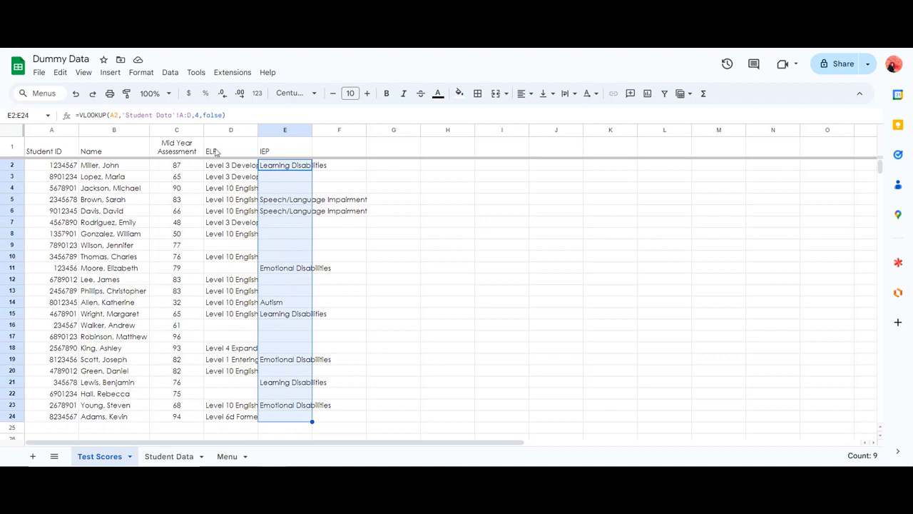
- Examine the IEP formulas in E2 and E3 to compare how the search key reference follows each row
click(265, 169)
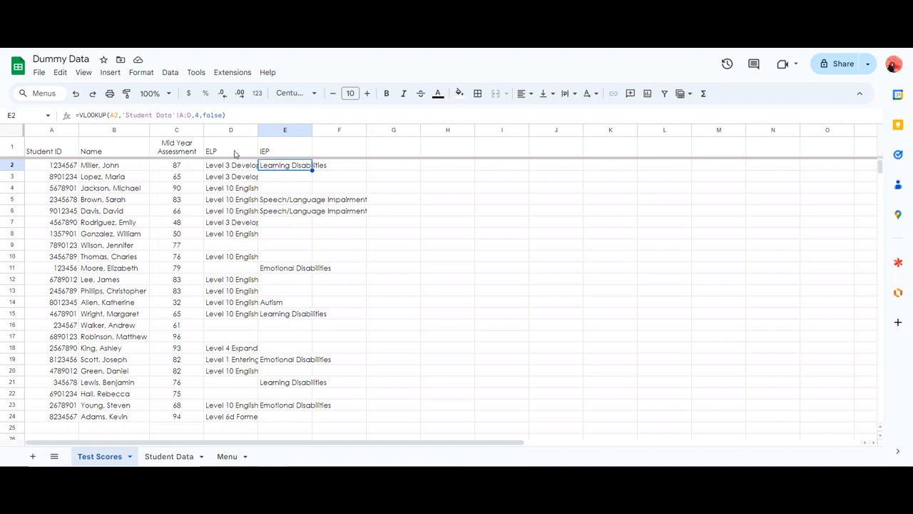
click(67, 171)
click(300, 170)
click(301, 177)
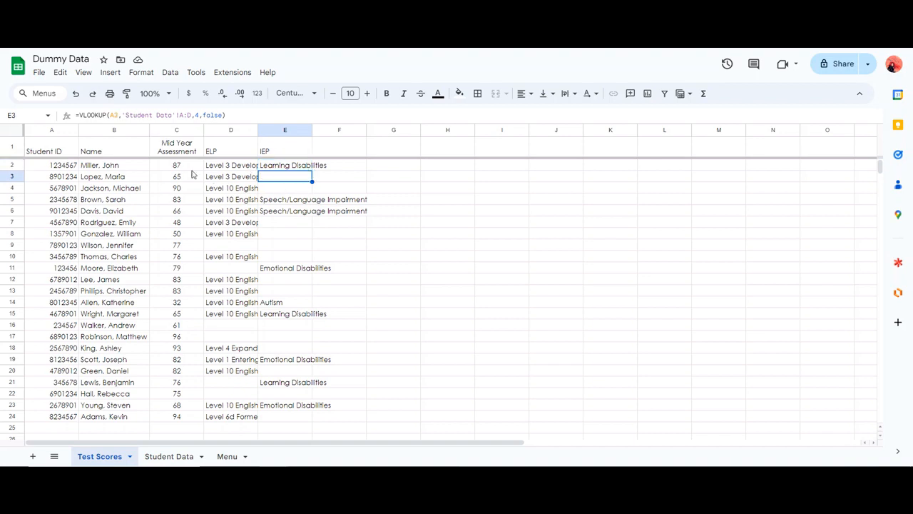
double_click(115, 115)
click(431, 207)
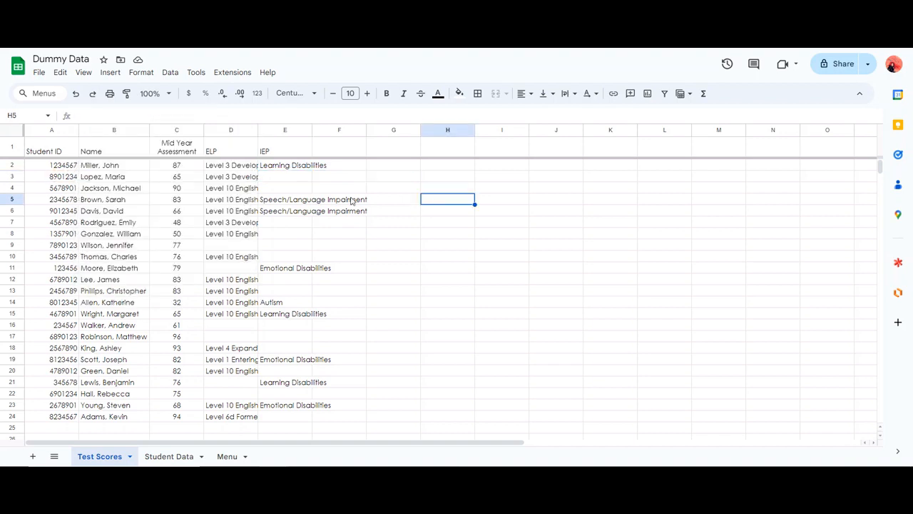
click(289, 178)
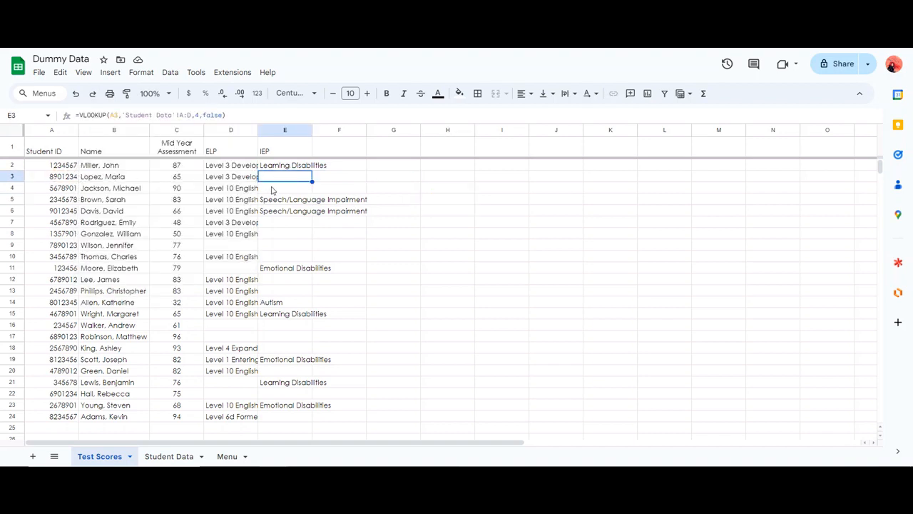